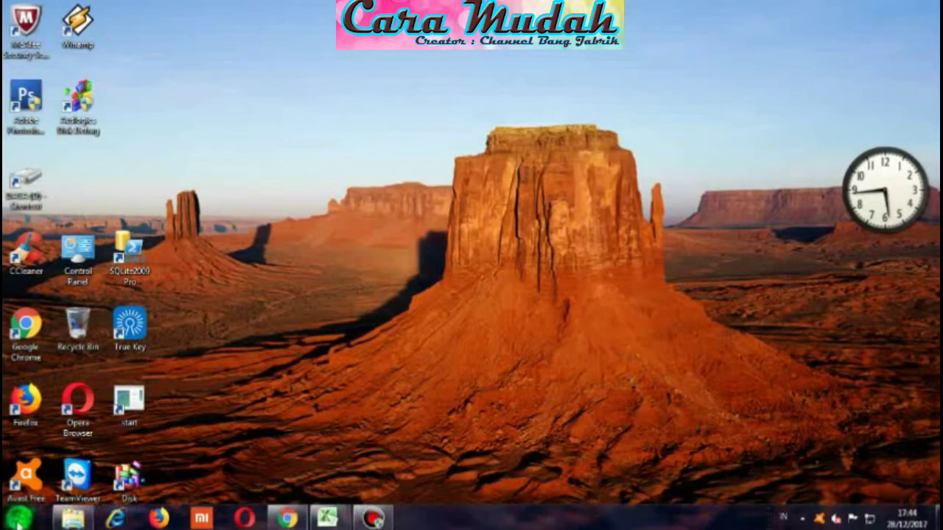
- Launch a blank Notepad document from the Start menu
click(19, 519)
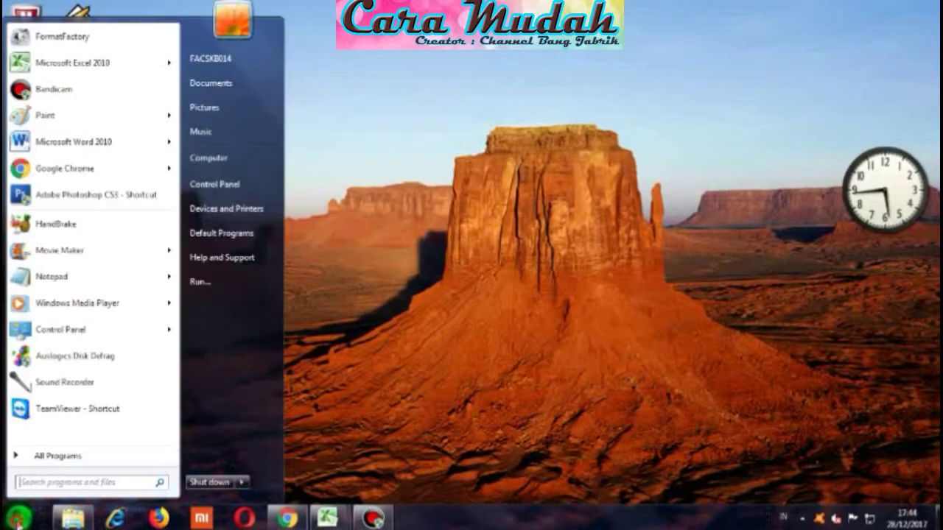
click(65, 285)
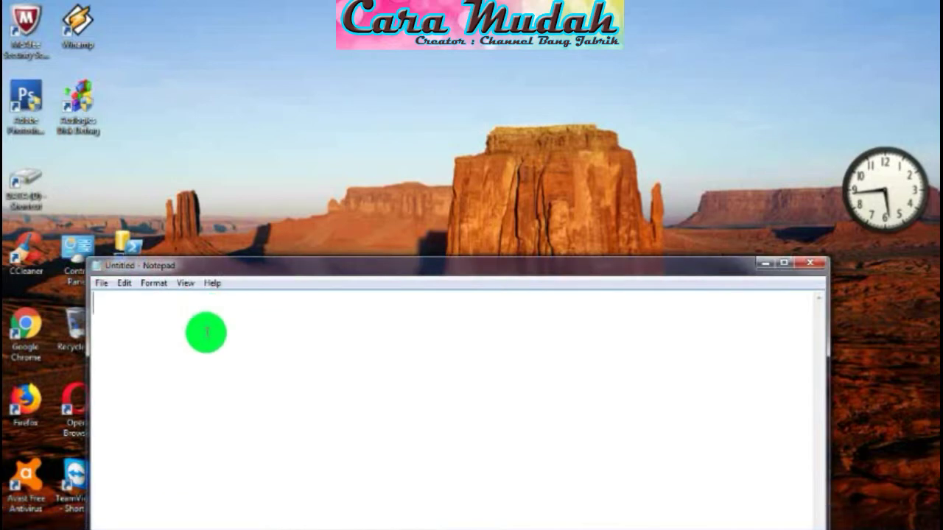
- Write the Sort & Filter tutorial title and a 'CHECK IT OUTTTT' line, then dismiss the audio warning
text(CARA)
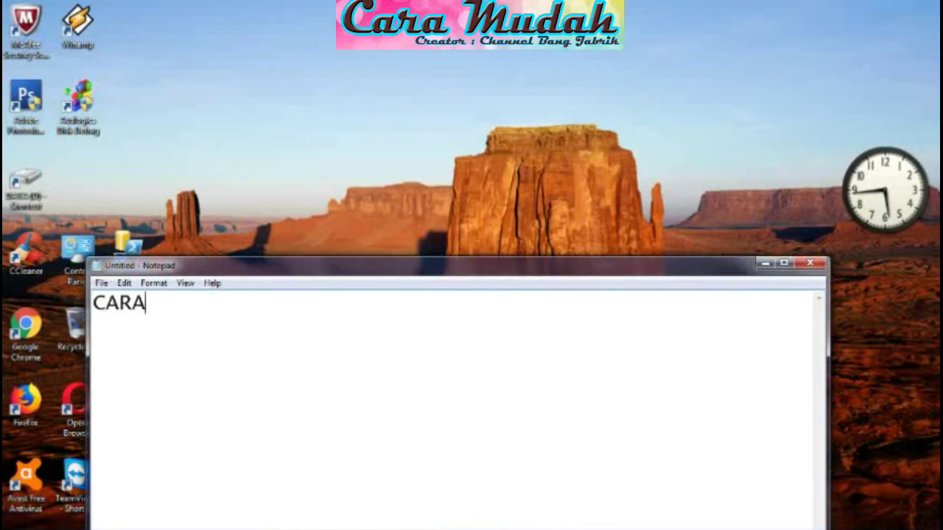
text( MENGGUNAKAN MENU SORT & FILTER UN)
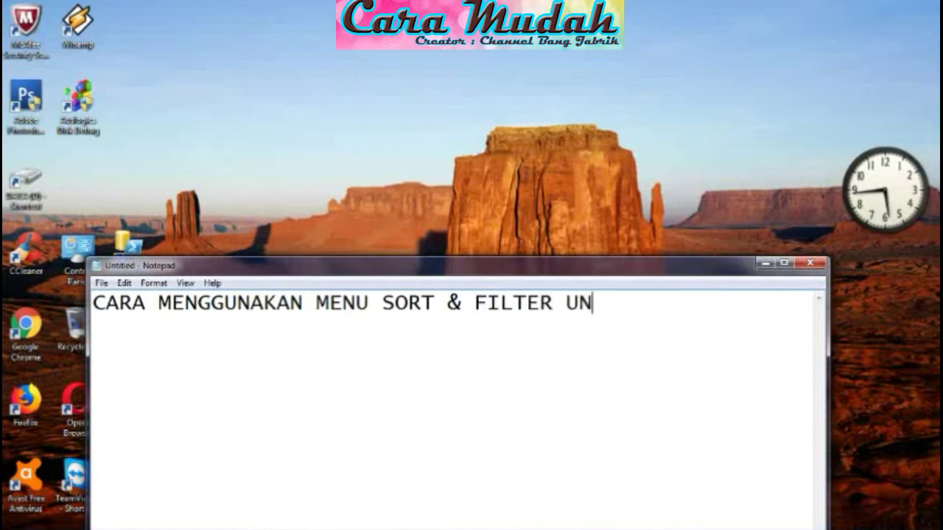
text(TUK MENSORTIR)
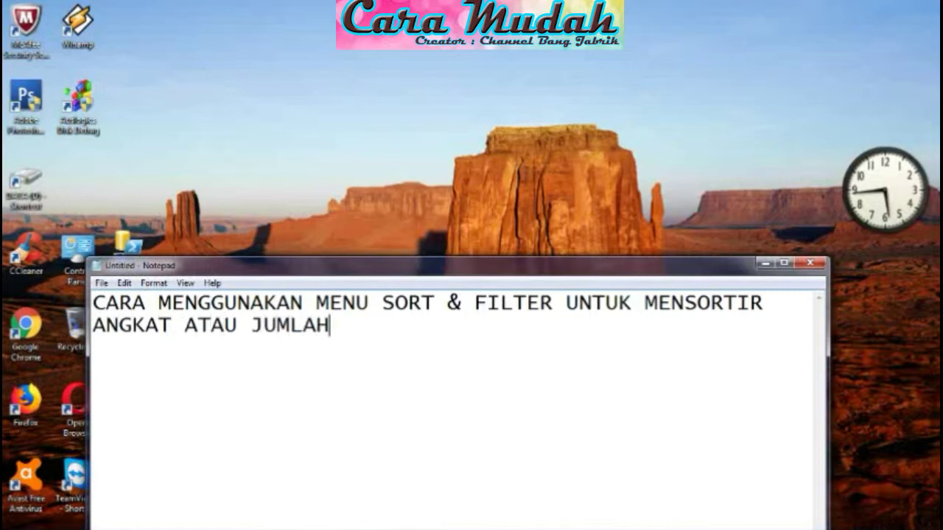
text(AU )
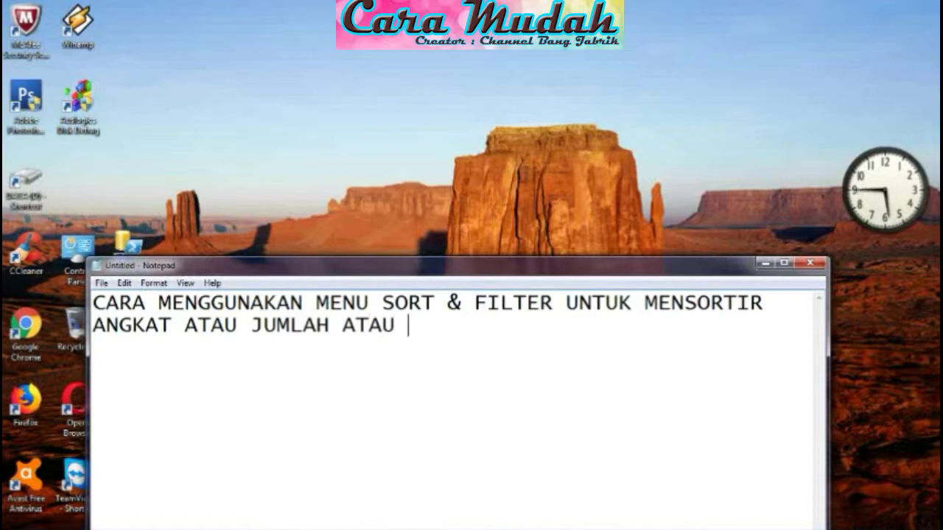
text(KETERANGAN)
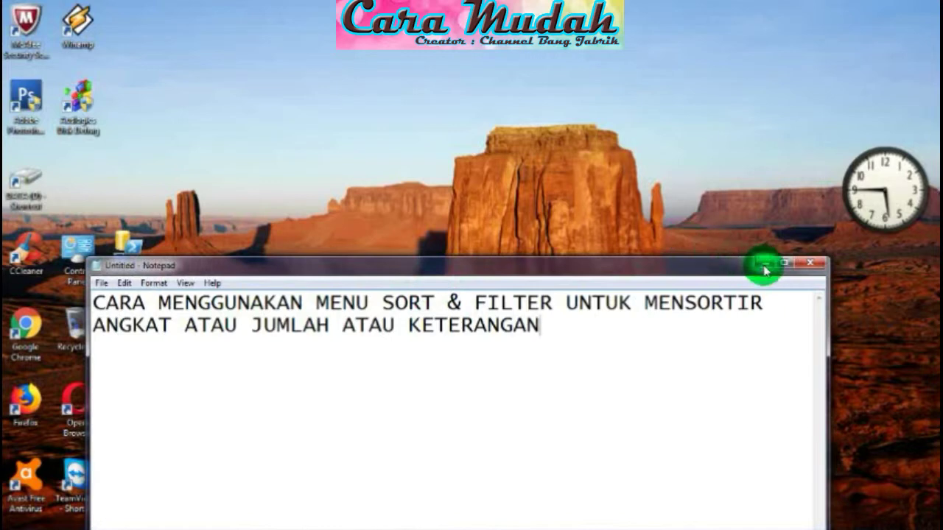
text(...)
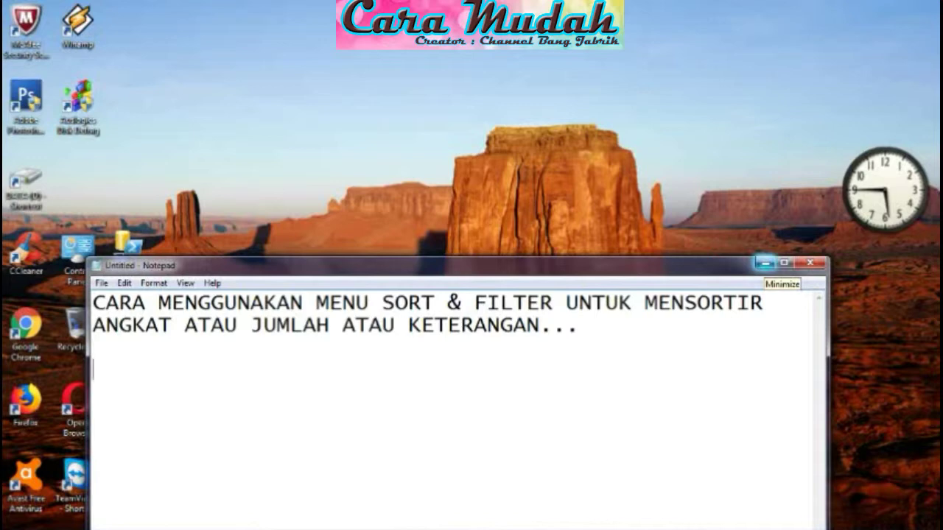
text(CHECK IT OUT)
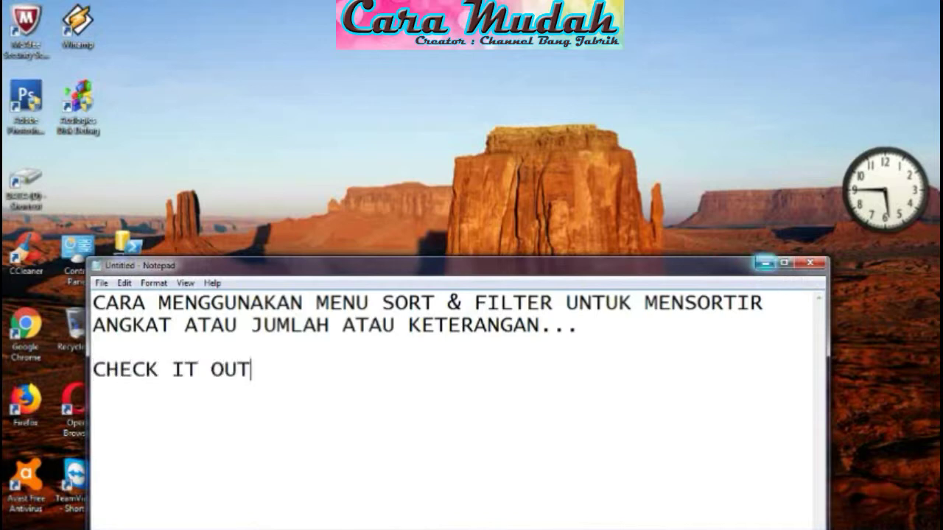
text(TT)
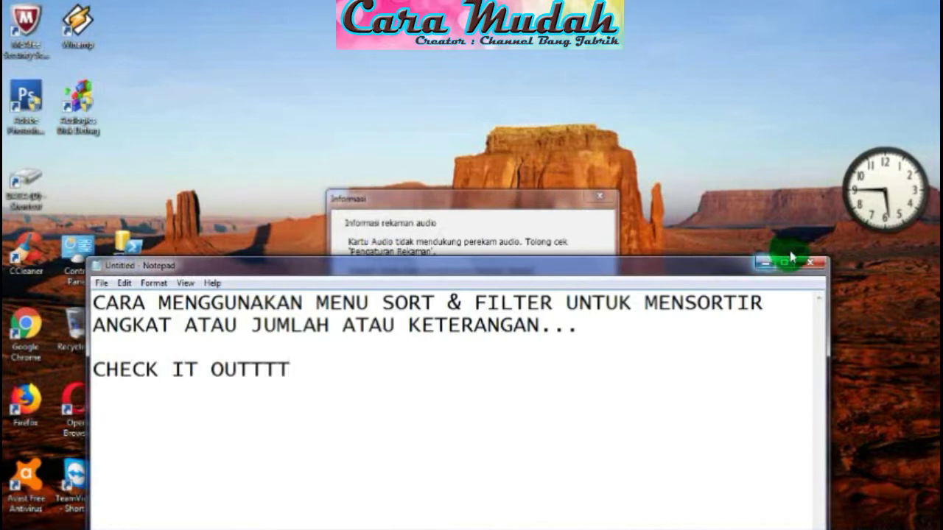
click(607, 197)
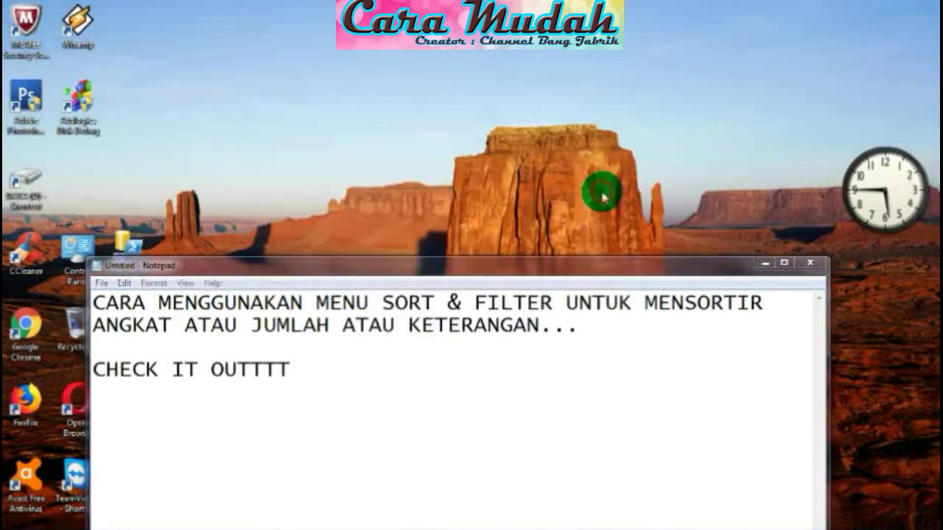
- Minimize Notepad and open the UJIAN workbook from DATA (D:) > NITIP in Excel
click(766, 267)
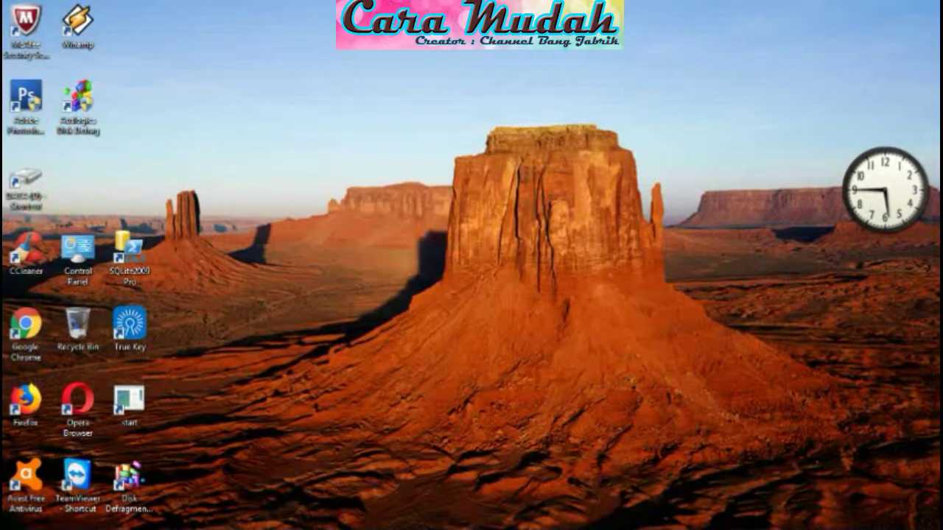
click(71, 518)
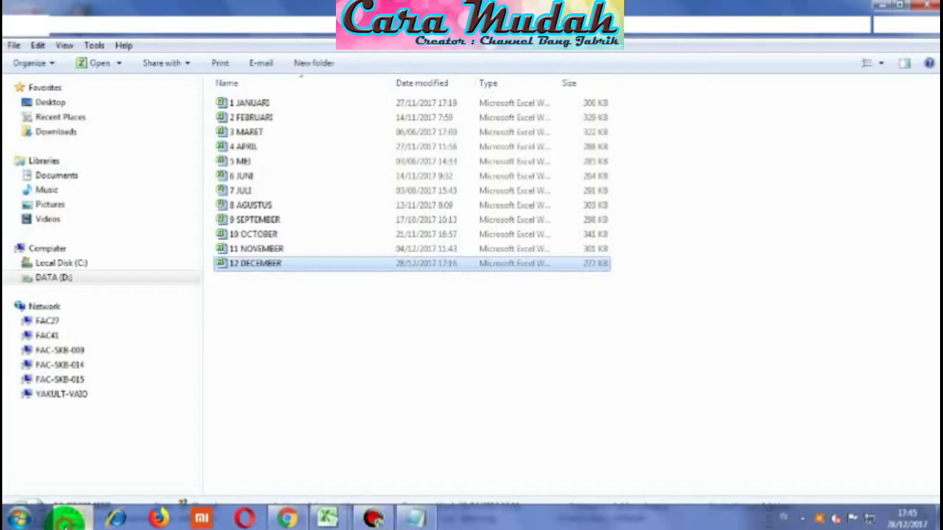
click(143, 284)
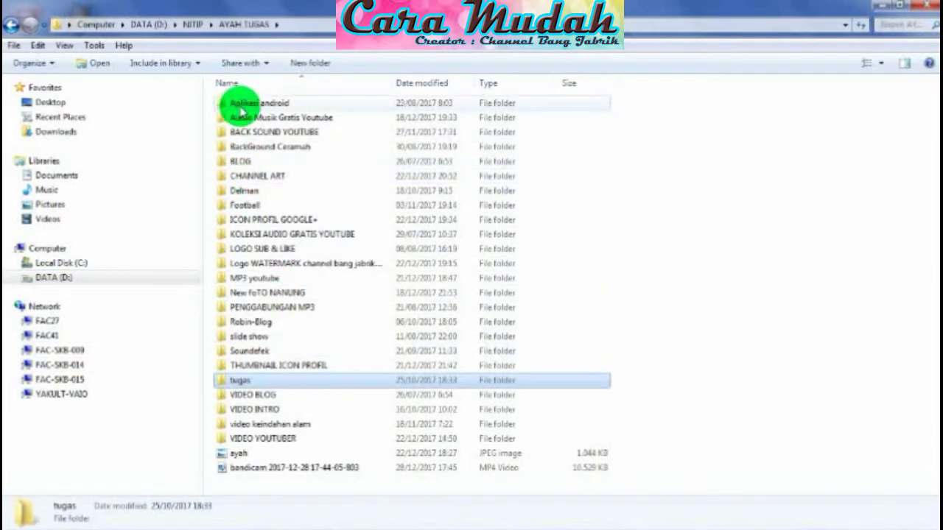
click(11, 26)
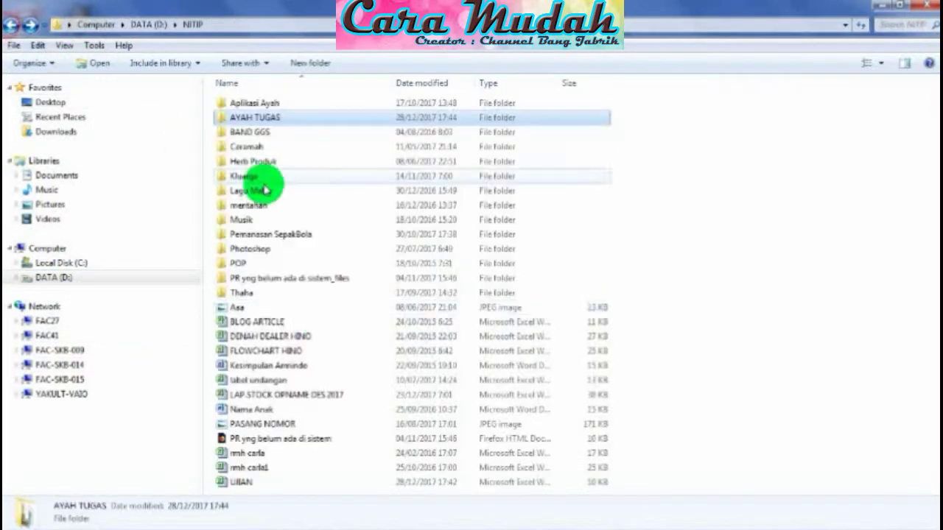
double_click(242, 482)
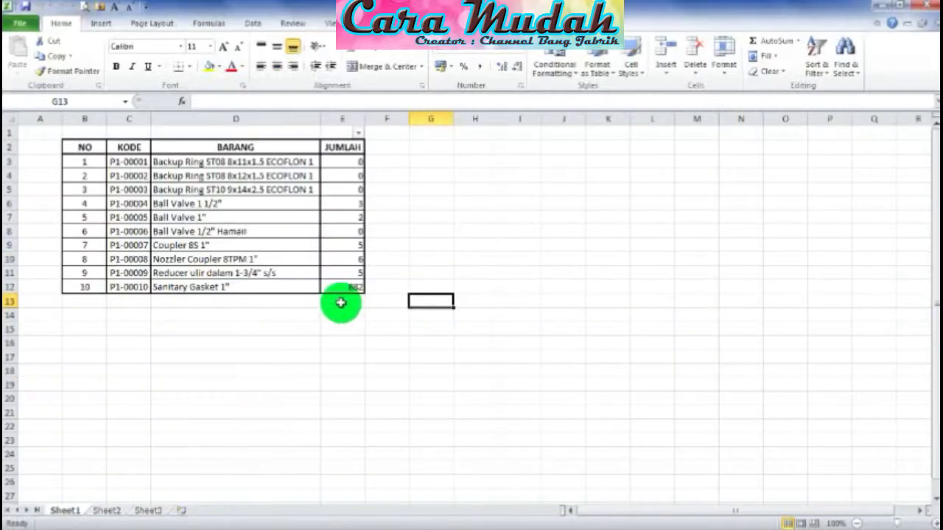
- Fill the zero JUMLAH cells E3:E5 and E8 with yellow
click(357, 162)
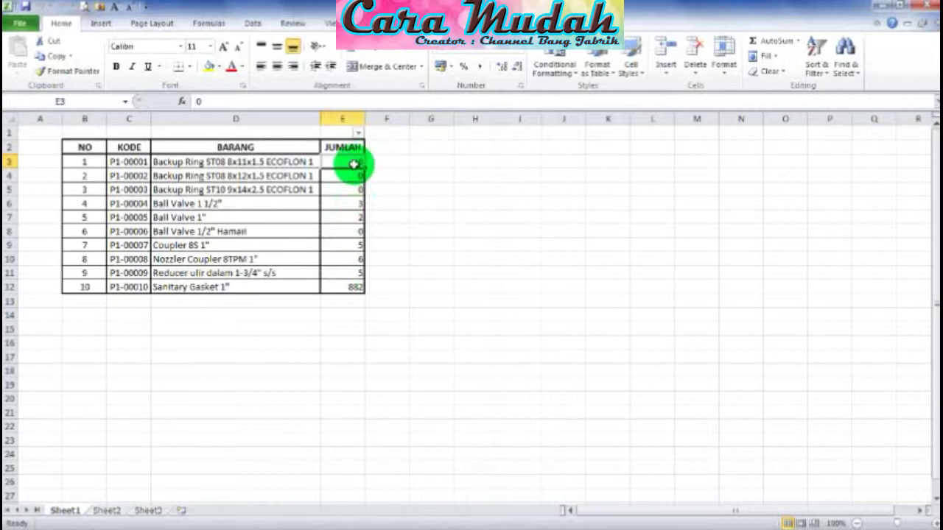
drag(353, 163, 350, 190)
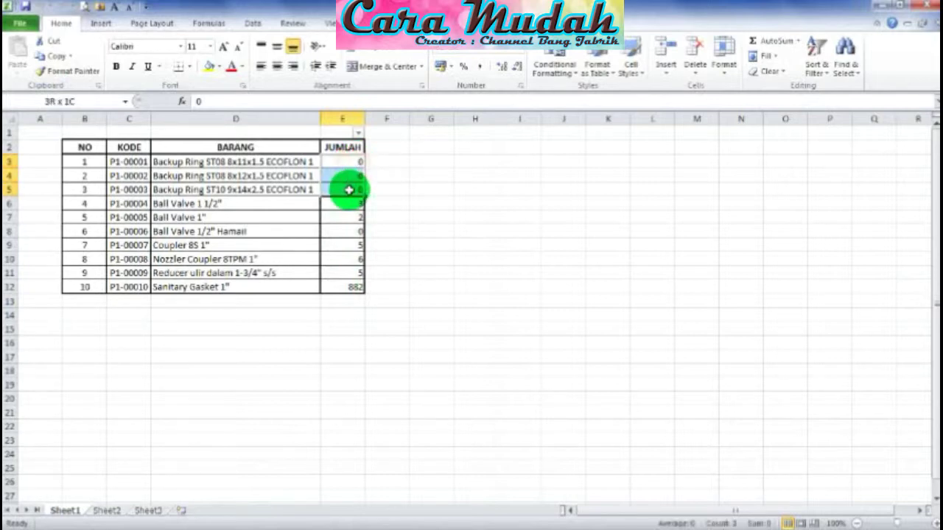
ctrl+click(354, 233)
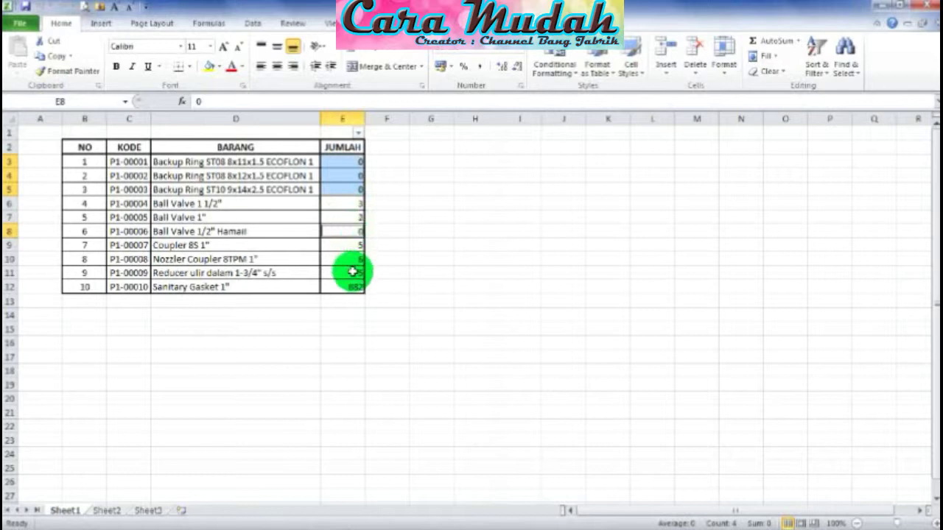
click(208, 67)
click(400, 222)
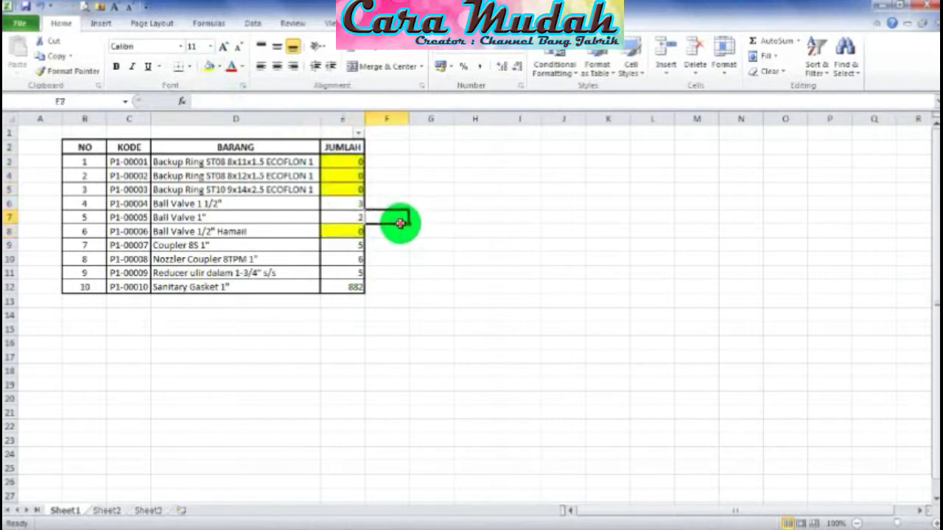
click(350, 231)
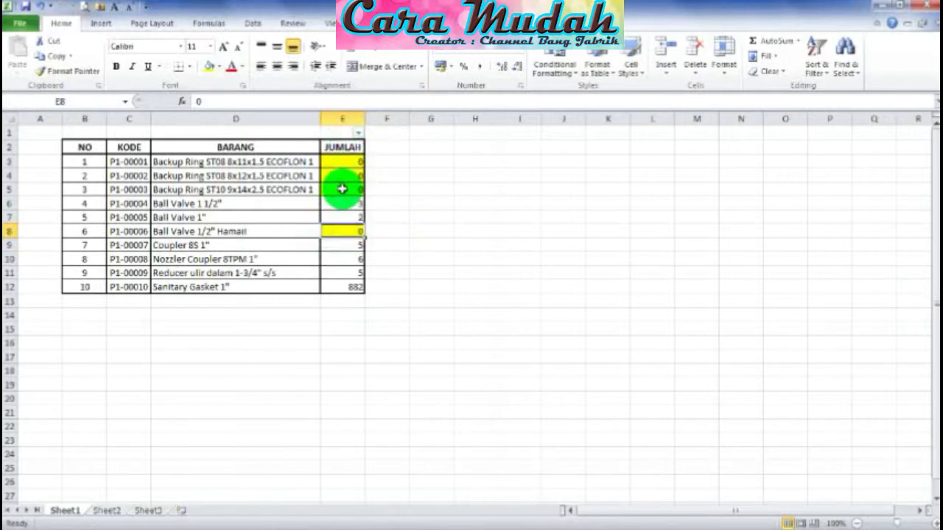
- Remove the existing filter from the JUMLAH column
click(347, 131)
click(816, 56)
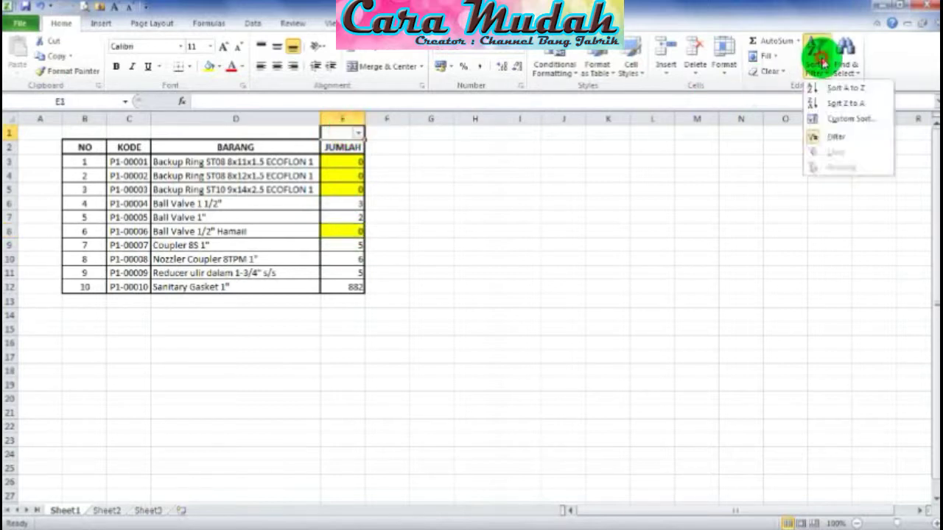
click(811, 137)
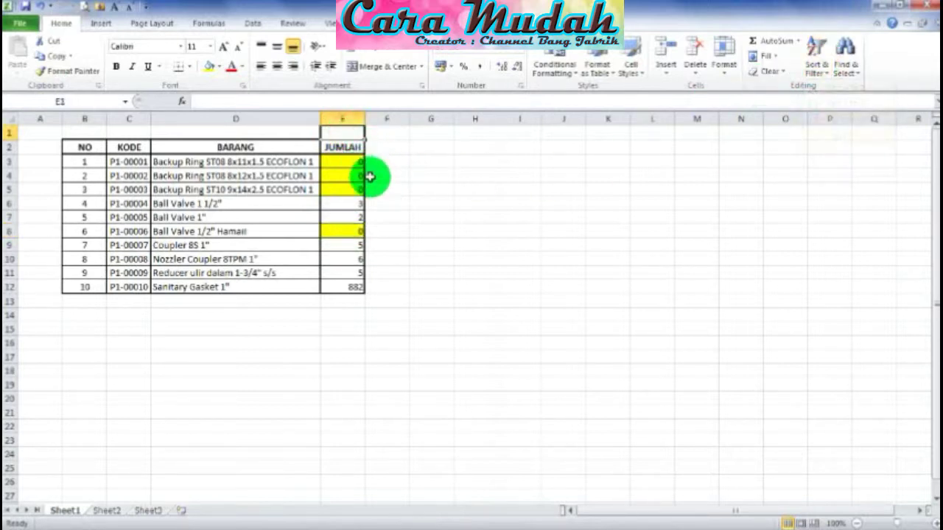
drag(361, 162, 358, 189)
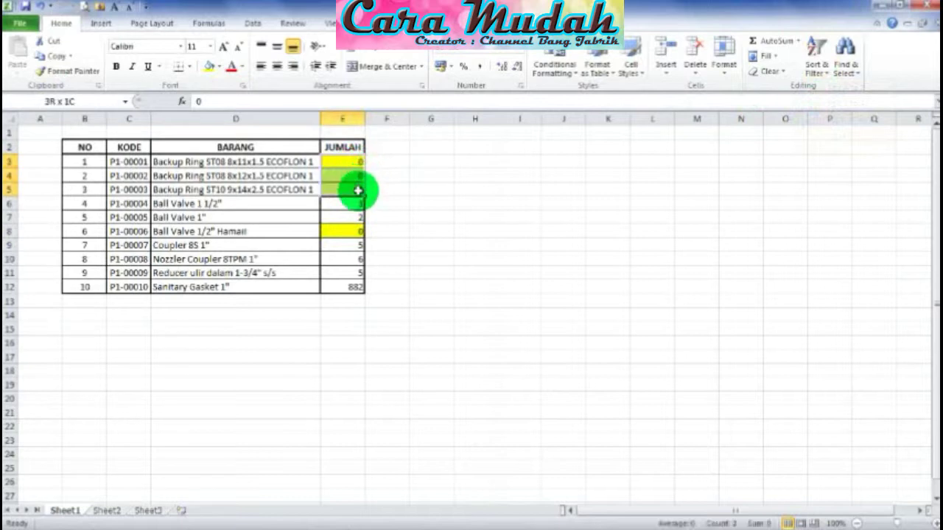
ctrl+click(351, 231)
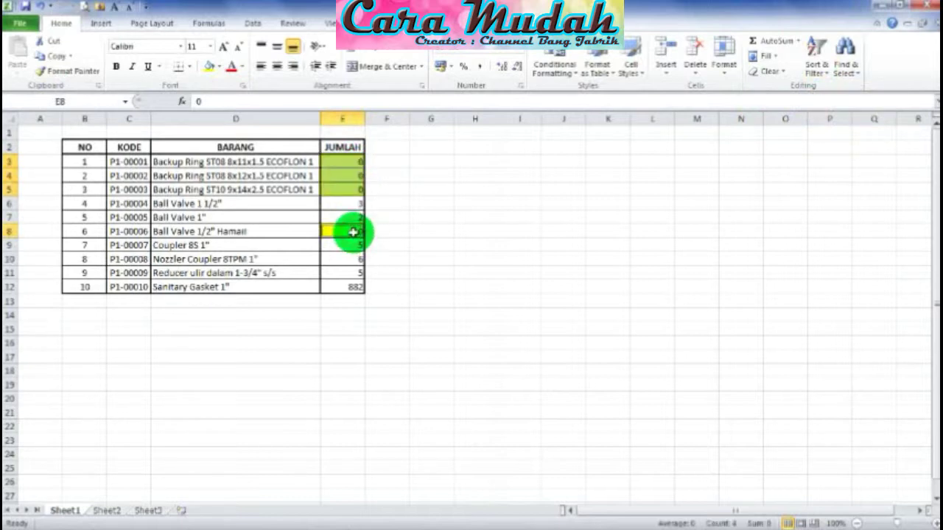
click(396, 228)
- Apply a filter to the JUMLAH range E1:E12
drag(344, 133, 342, 287)
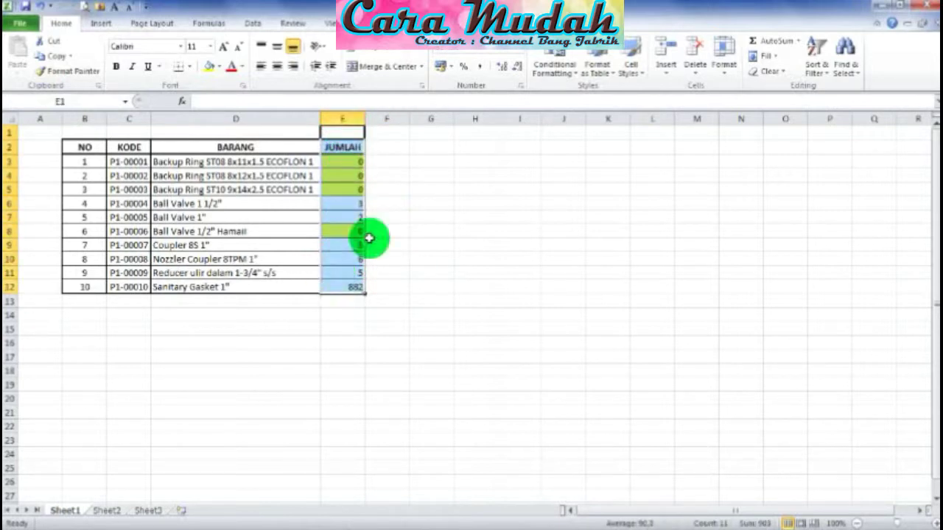
click(819, 68)
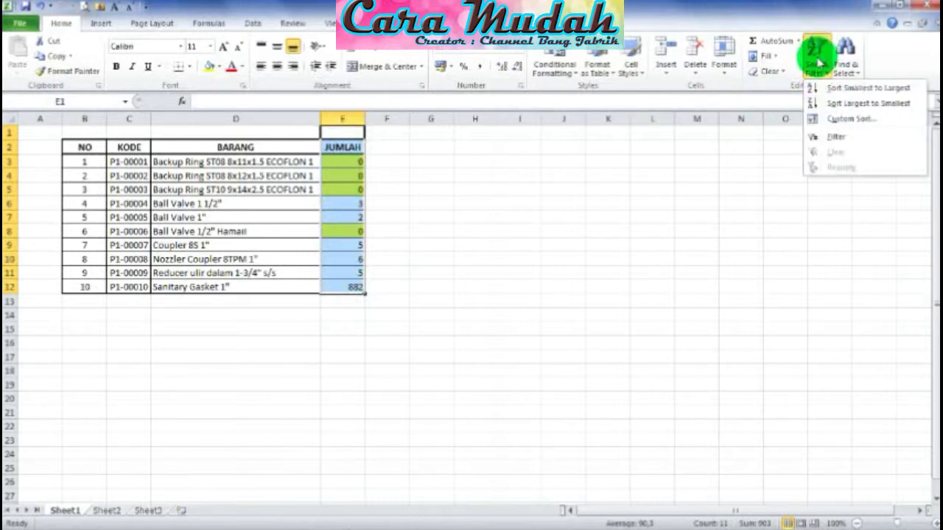
click(827, 142)
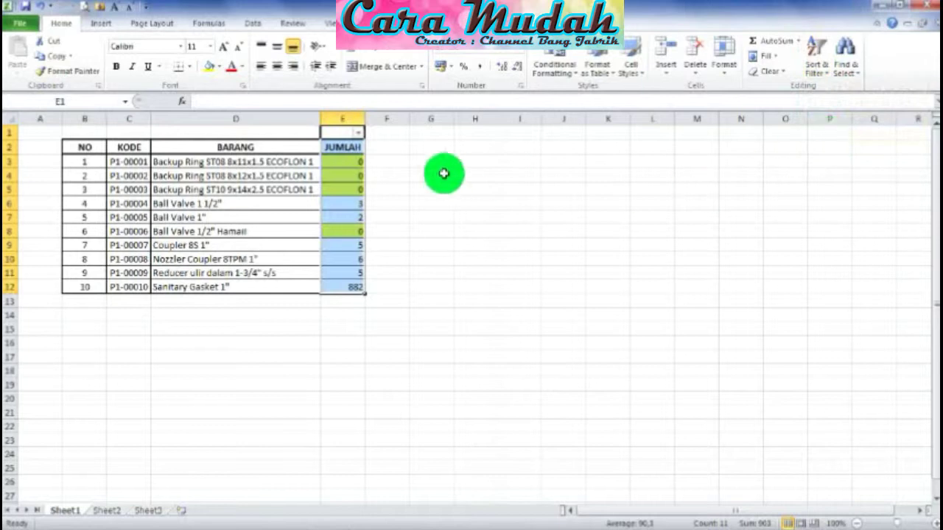
click(388, 175)
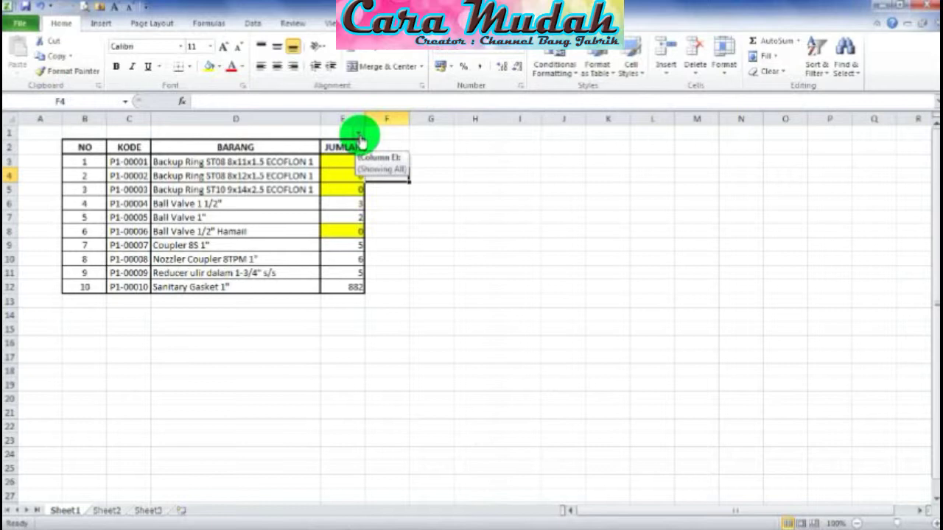
click(360, 137)
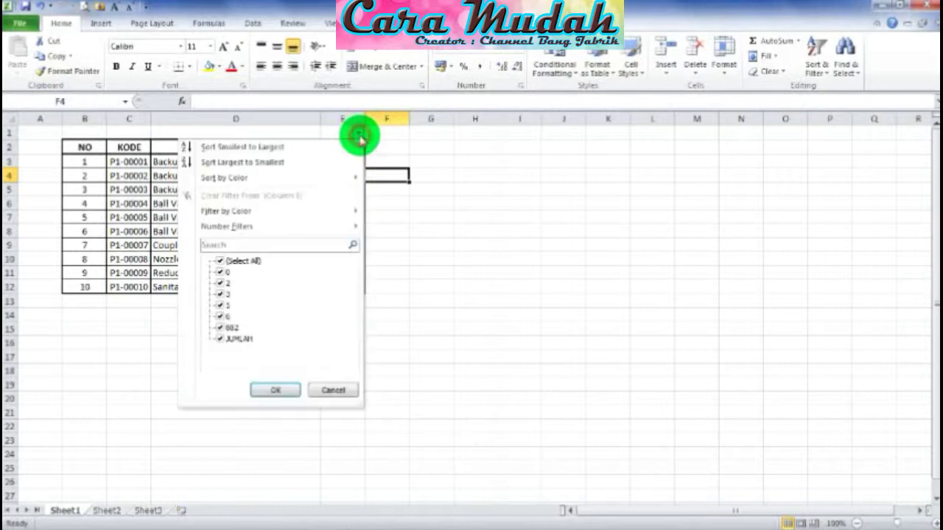
click(222, 274)
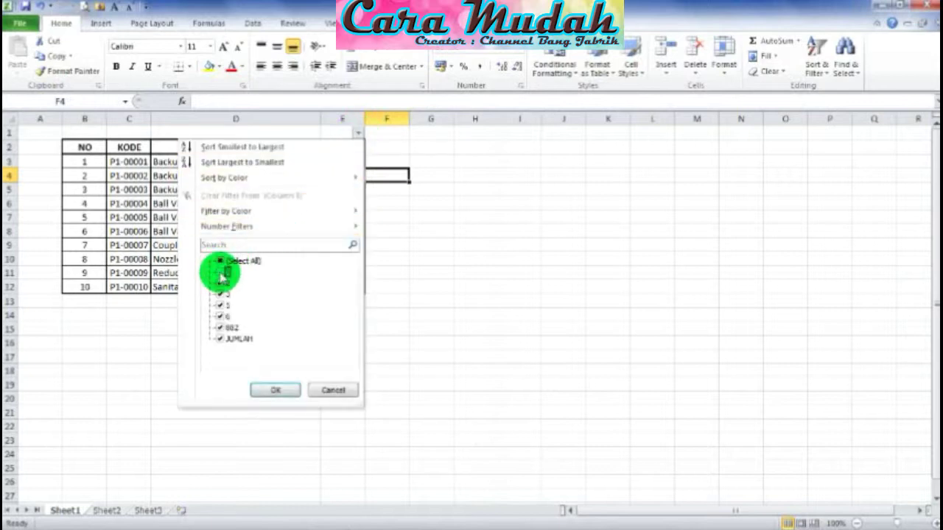
click(262, 392)
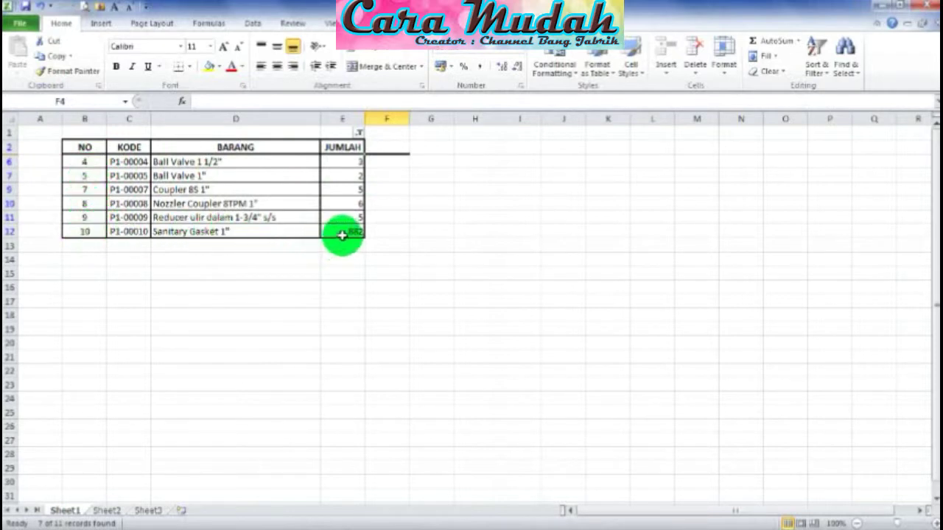
click(358, 133)
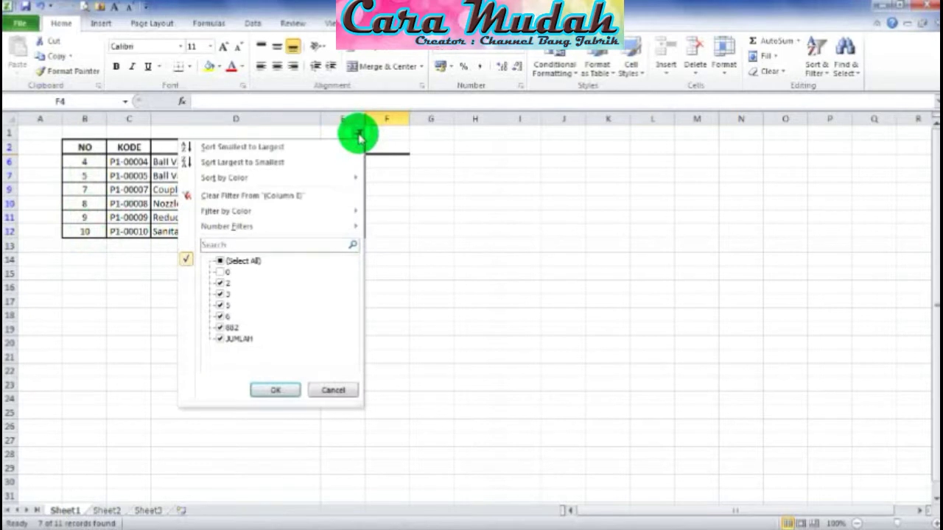
click(220, 272)
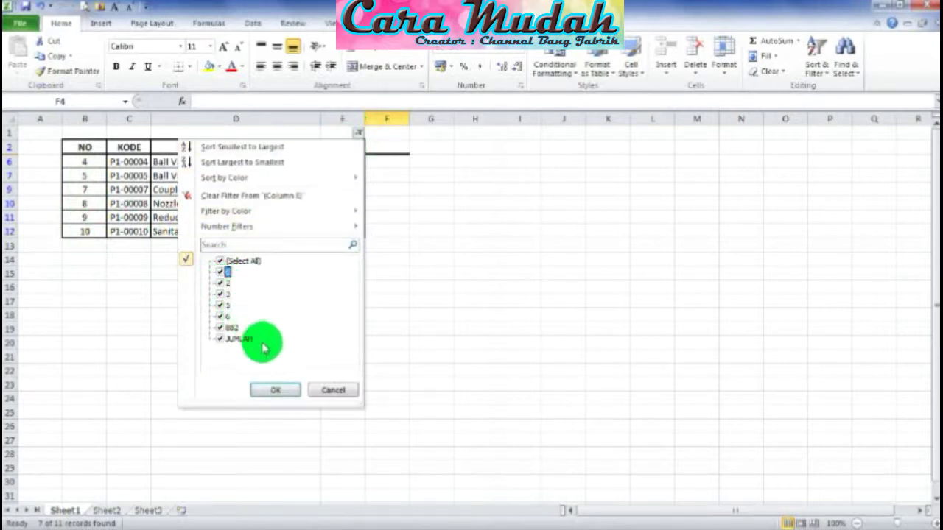
click(273, 391)
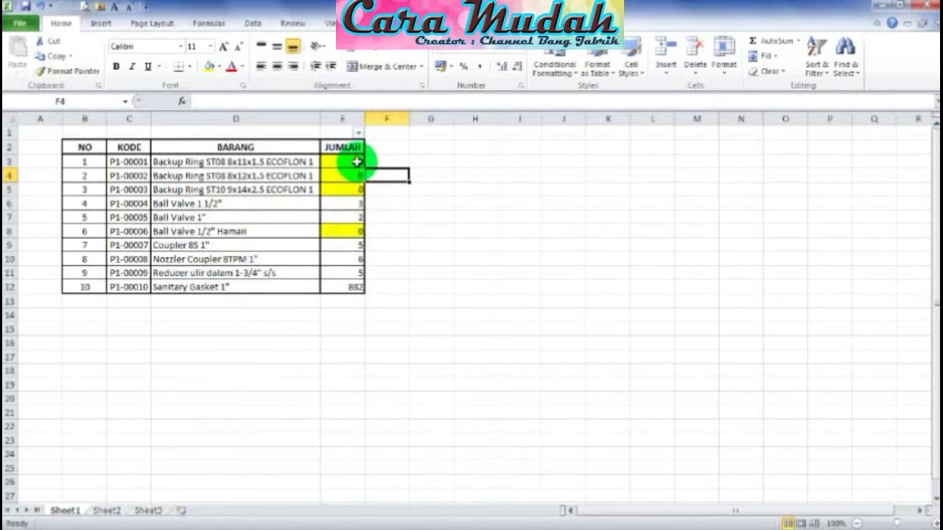
click(358, 135)
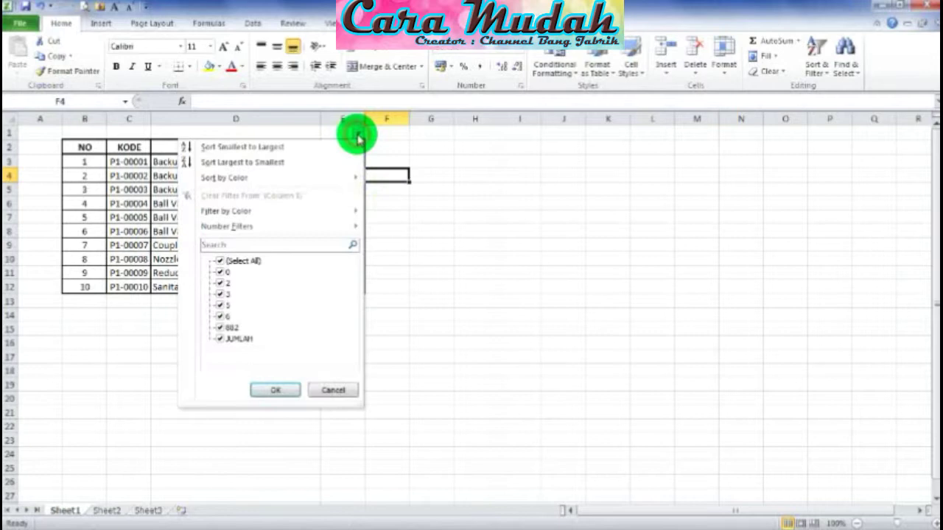
click(221, 339)
click(272, 392)
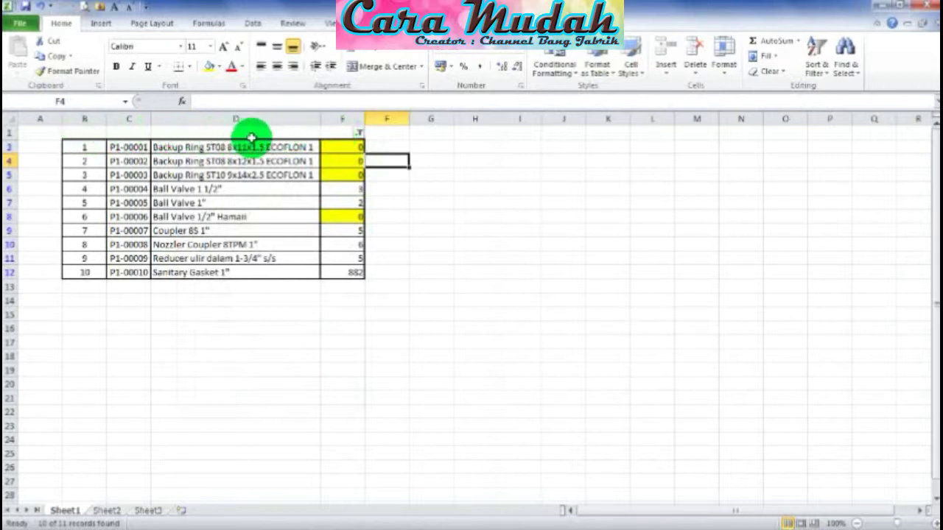
click(358, 134)
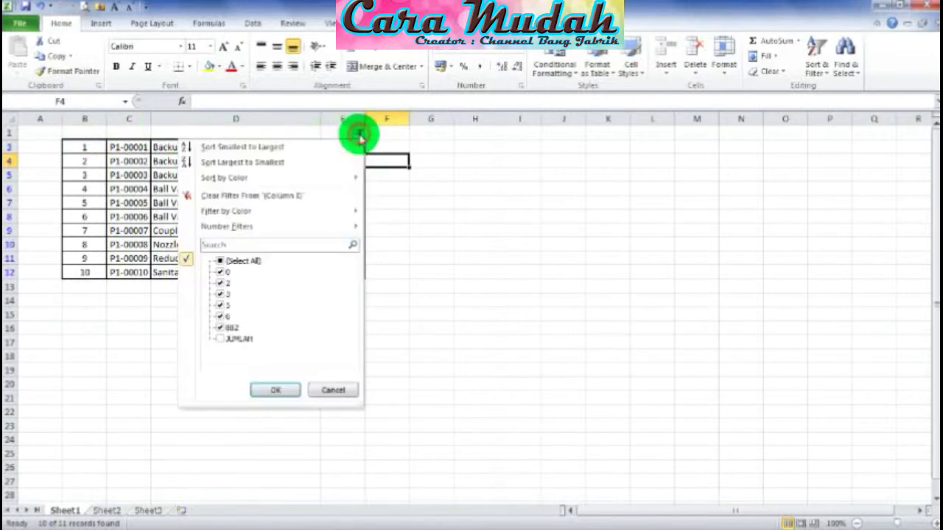
click(219, 340)
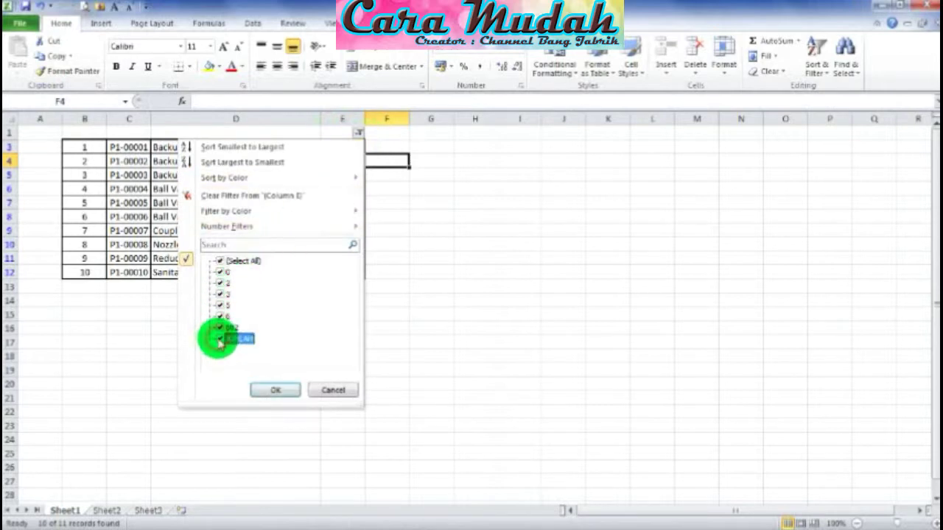
click(276, 390)
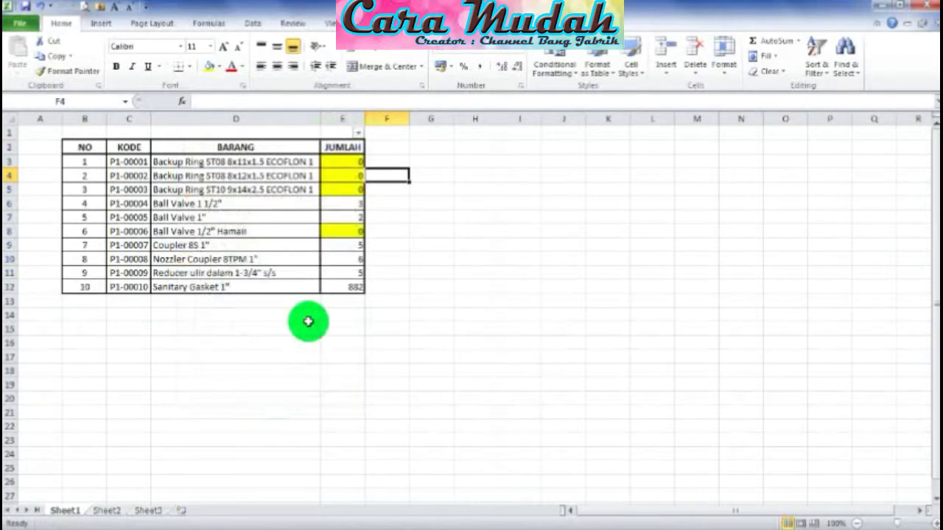